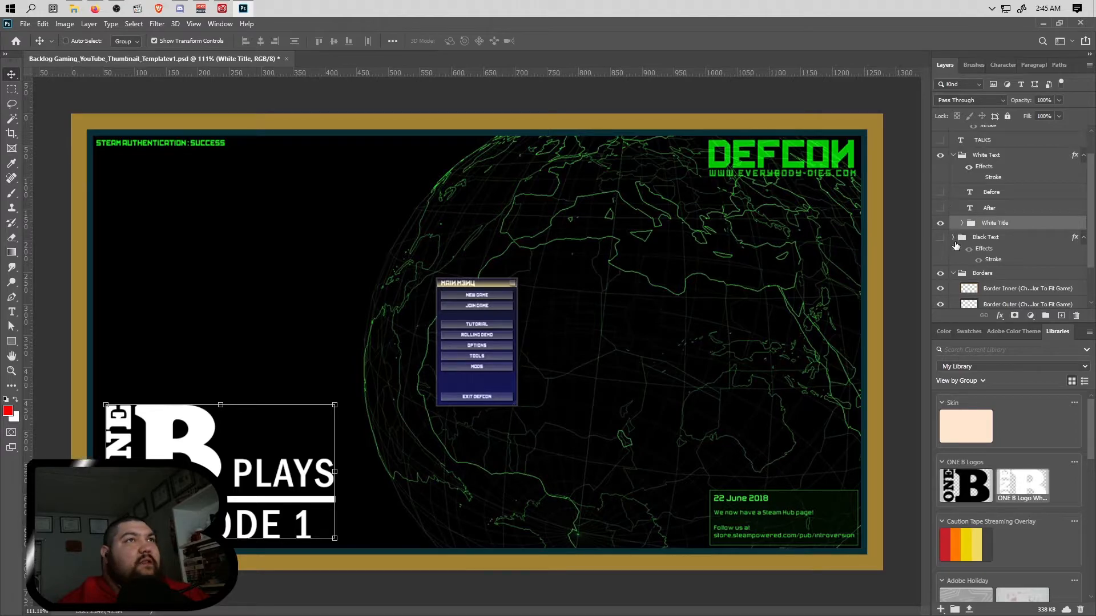
- Hide the Borders group and sample the dark green from the Defcon start screen as the foreground color
click(940, 275)
click(940, 276)
click(940, 276)
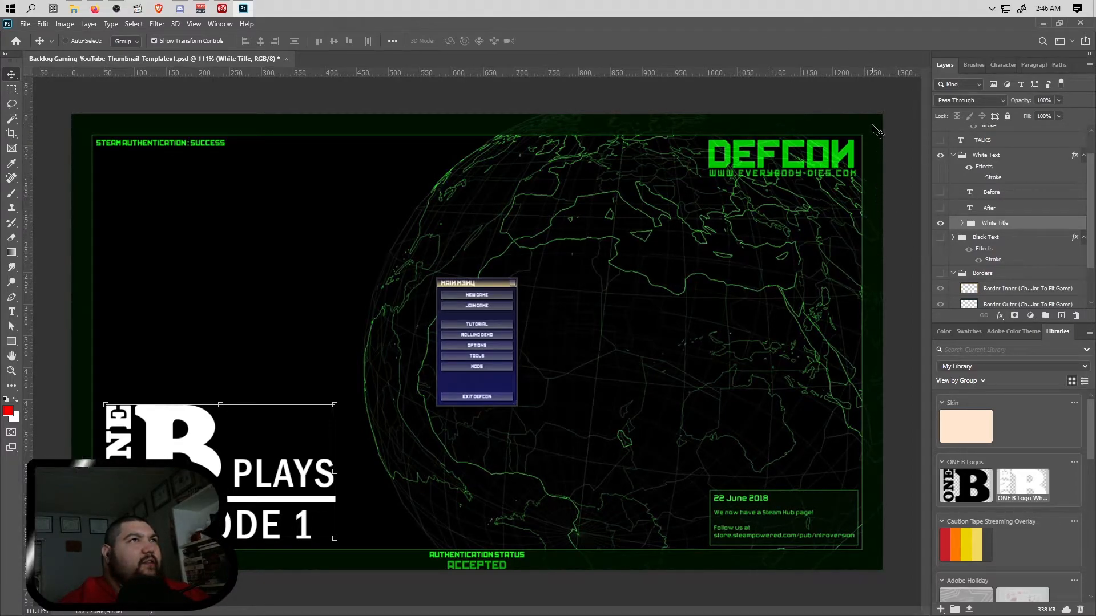
click(941, 274)
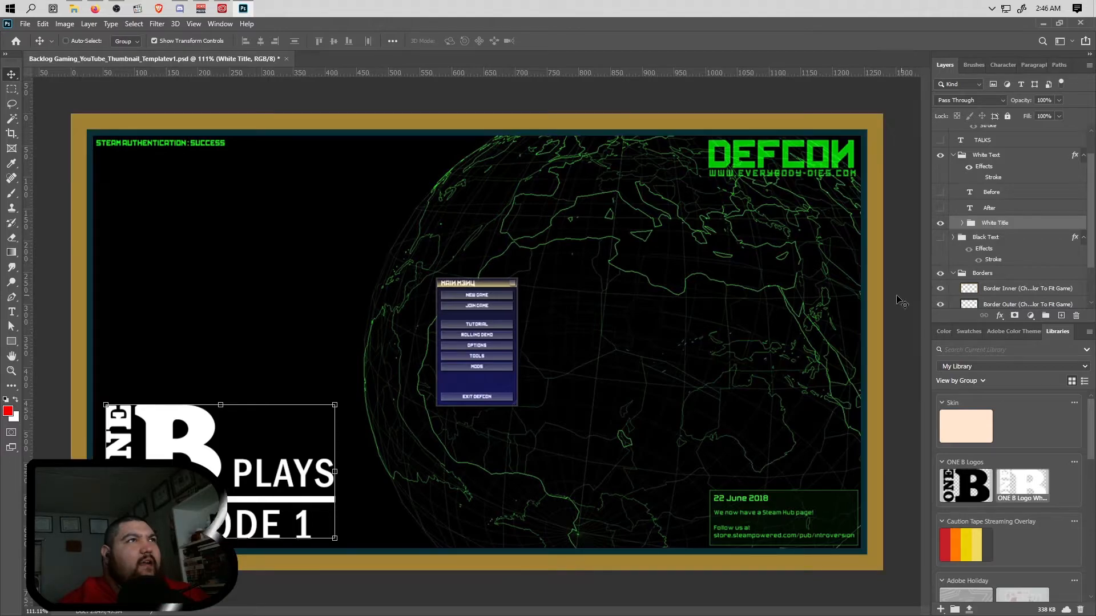
click(942, 274)
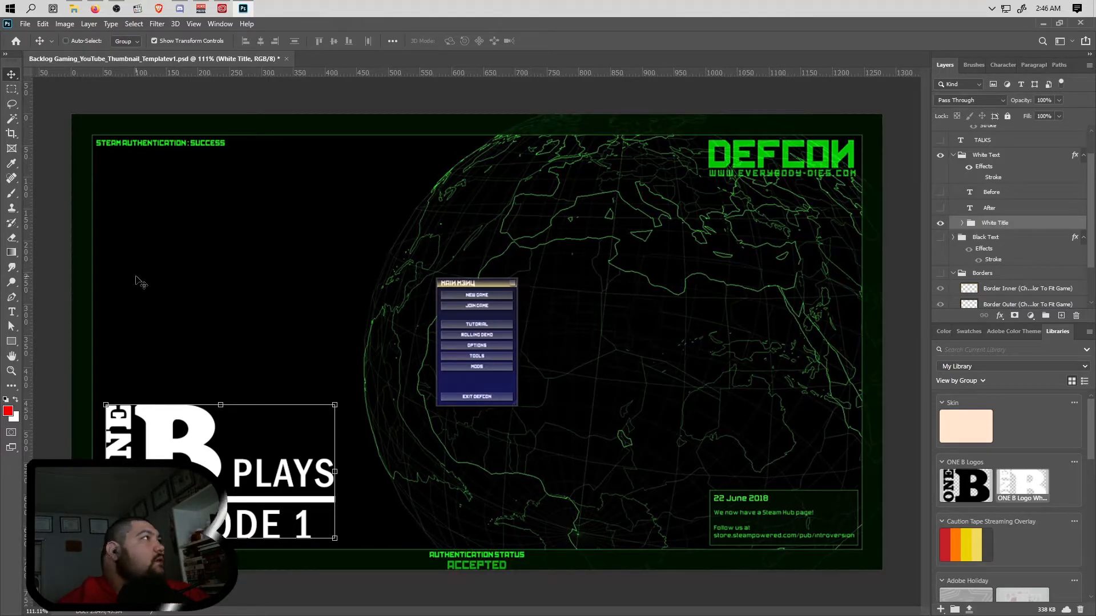
click(12, 163)
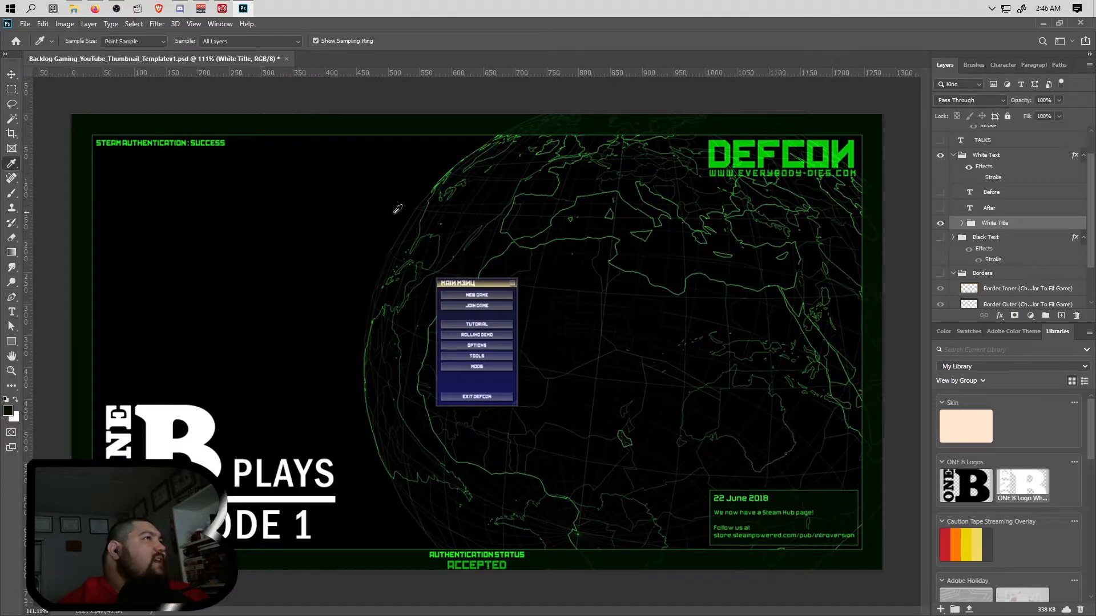
- Fill the Border Inner layer's ring with the sampled dark green and show the Borders group again
scroll(998, 295, down, 1)
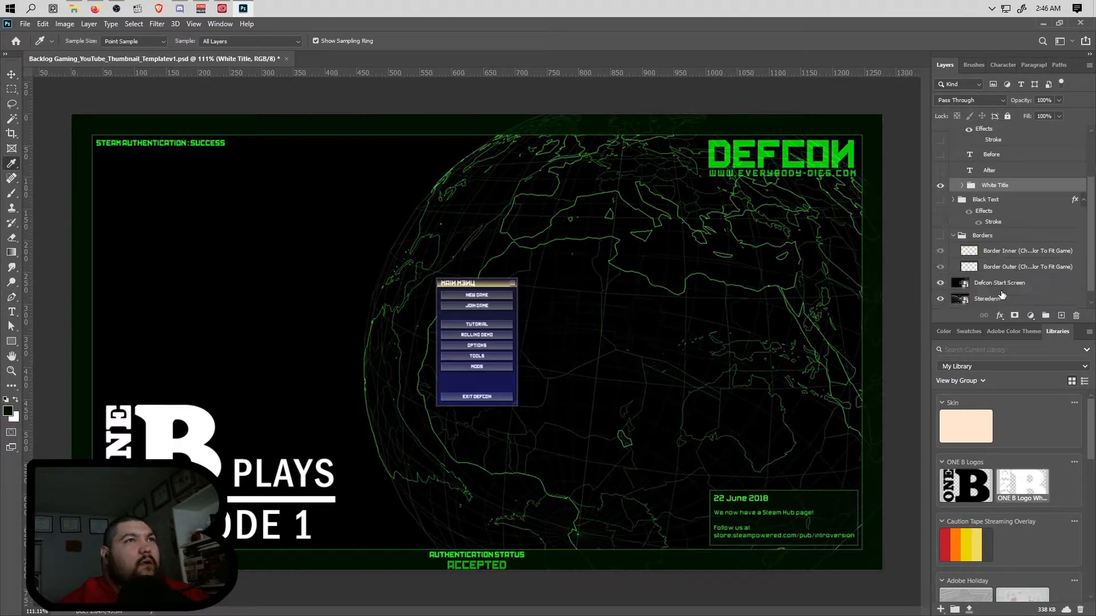
ctrl+click(976, 267)
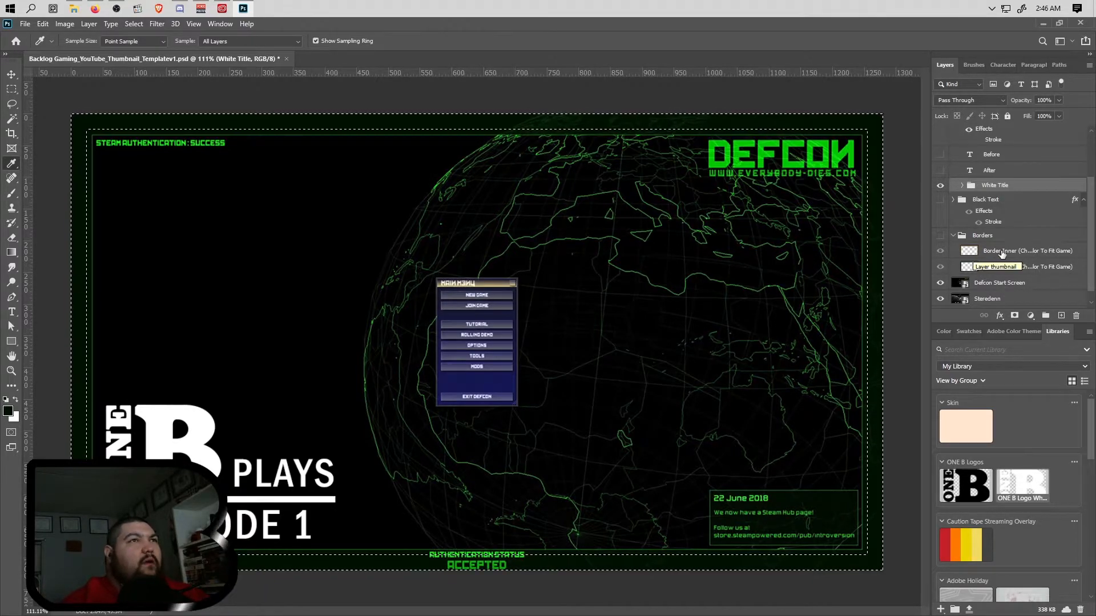
click(999, 252)
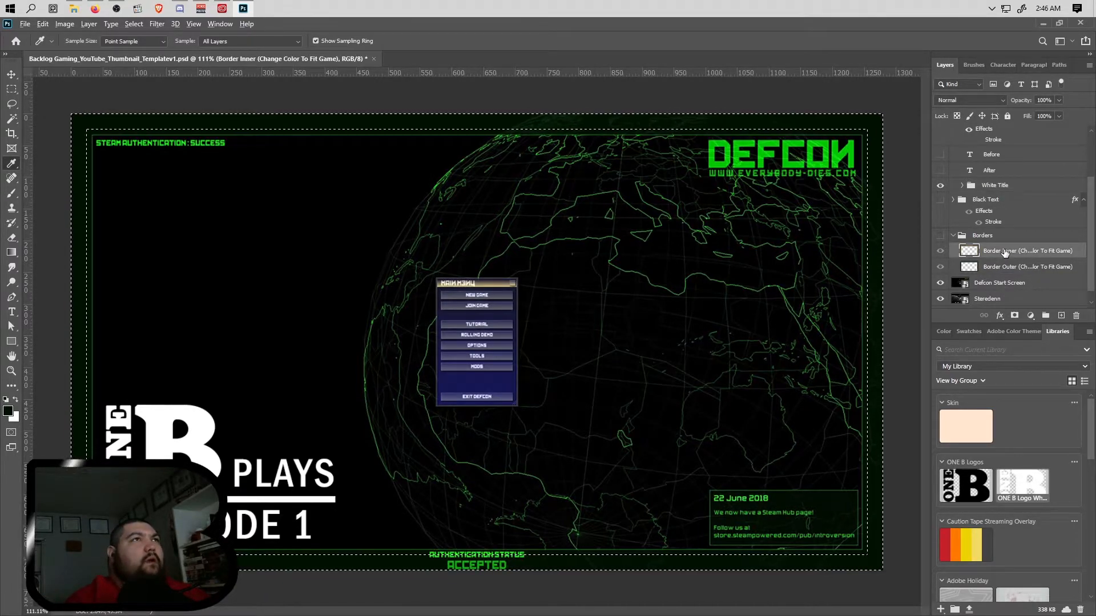
click(940, 235)
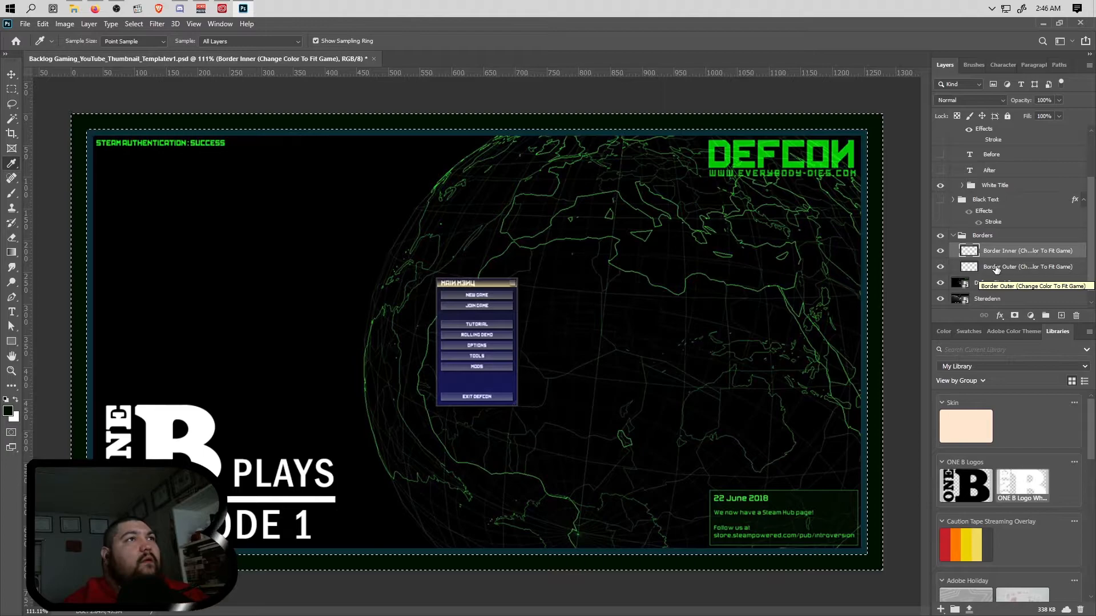
- Sample the bright green of the DEFCON logo, fill the Border Outer layer's pixels with it, and collapse the Borders group
click(996, 268)
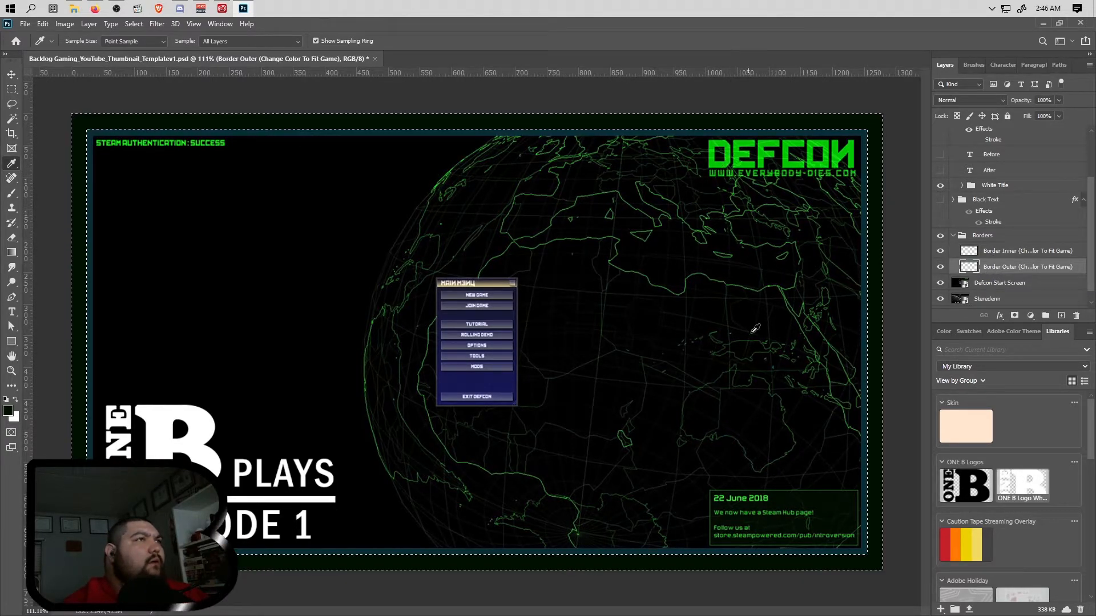
scroll(737, 160, up, 5)
click(731, 137)
scroll(627, 266, down, 4)
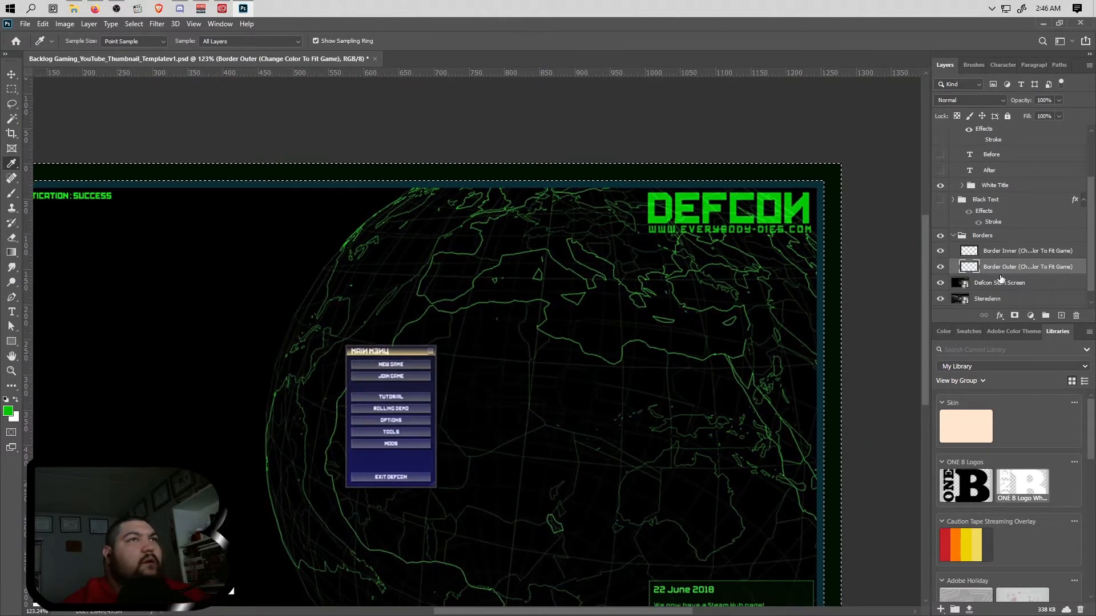
ctrl+click(972, 269)
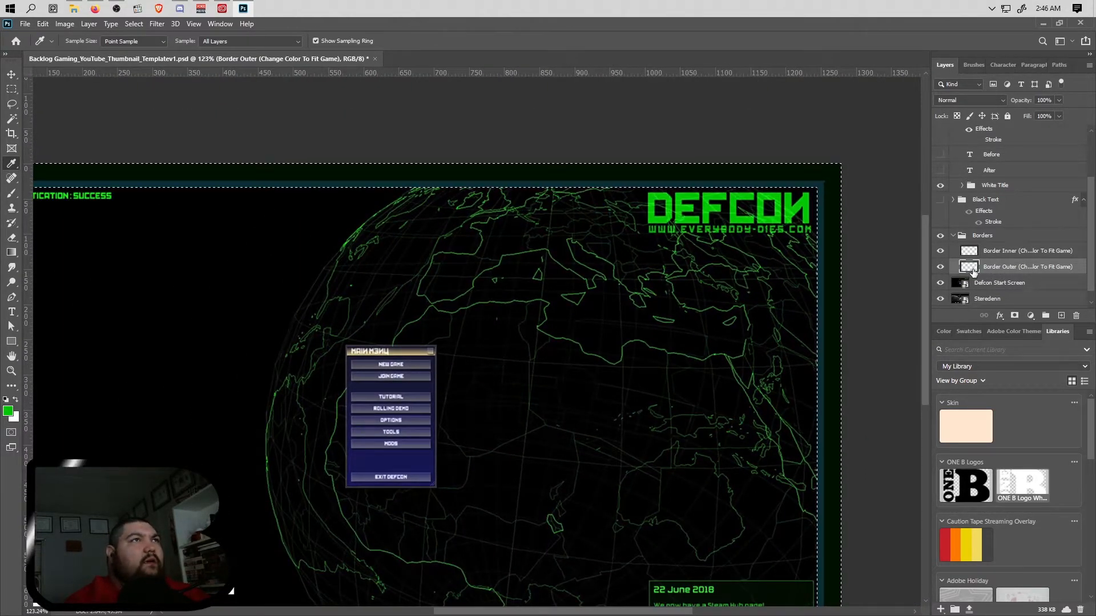
key(alt+BackSpace)
key(ctrl+d)
click(953, 236)
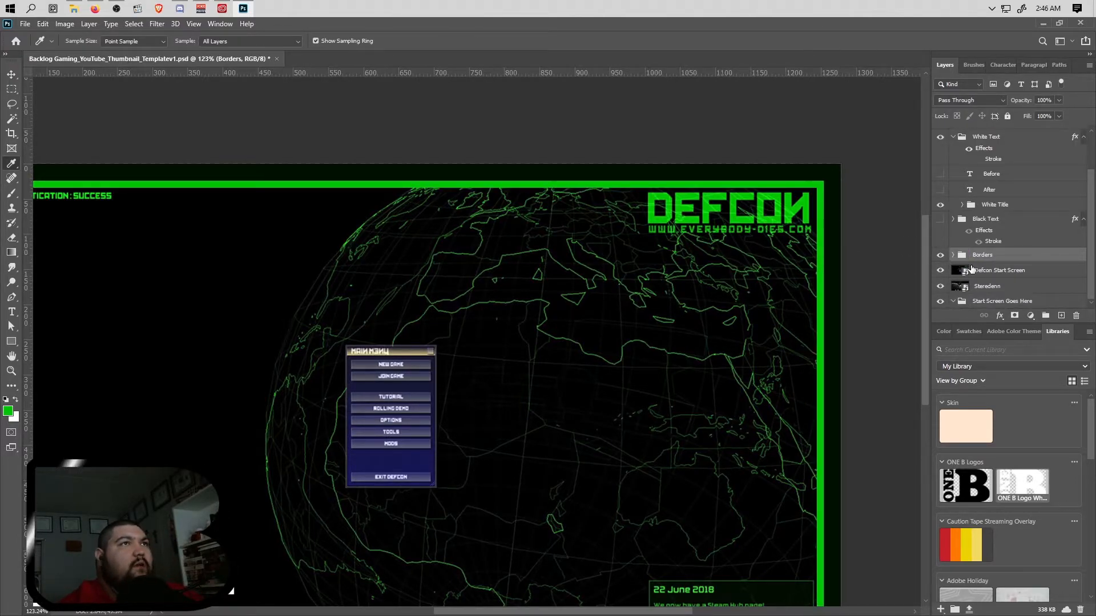
- Save the thumbnail template document
scroll(614, 379, down, 2)
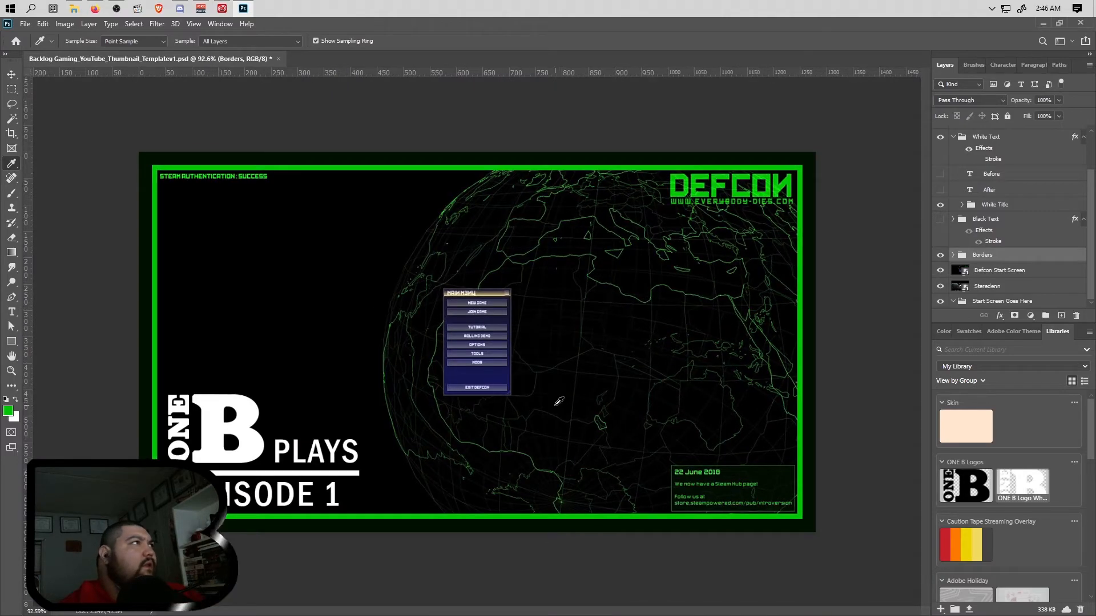
click(25, 23)
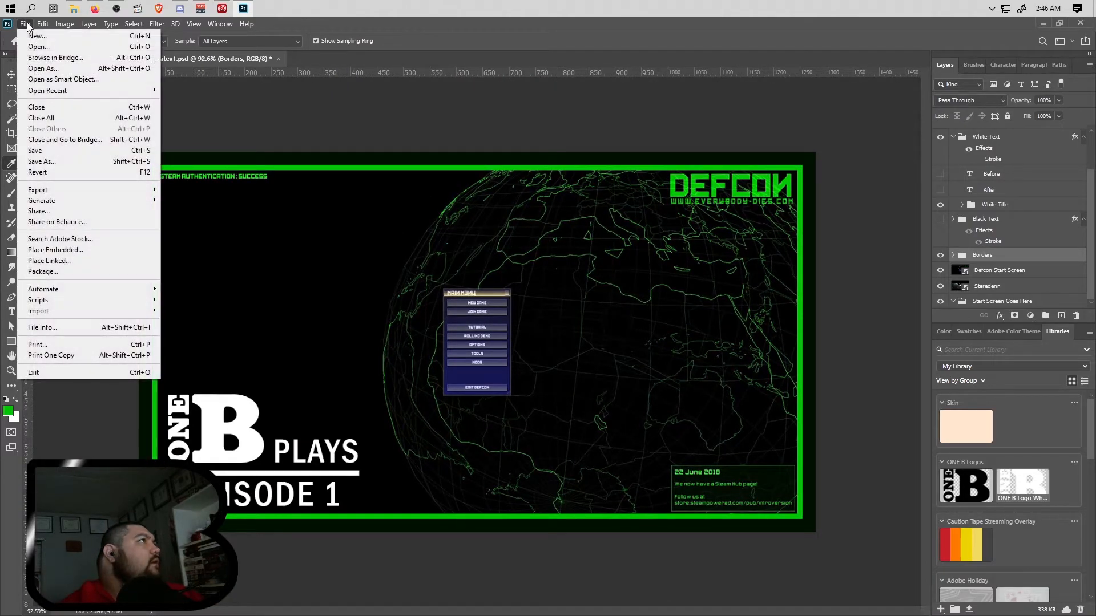
click(60, 151)
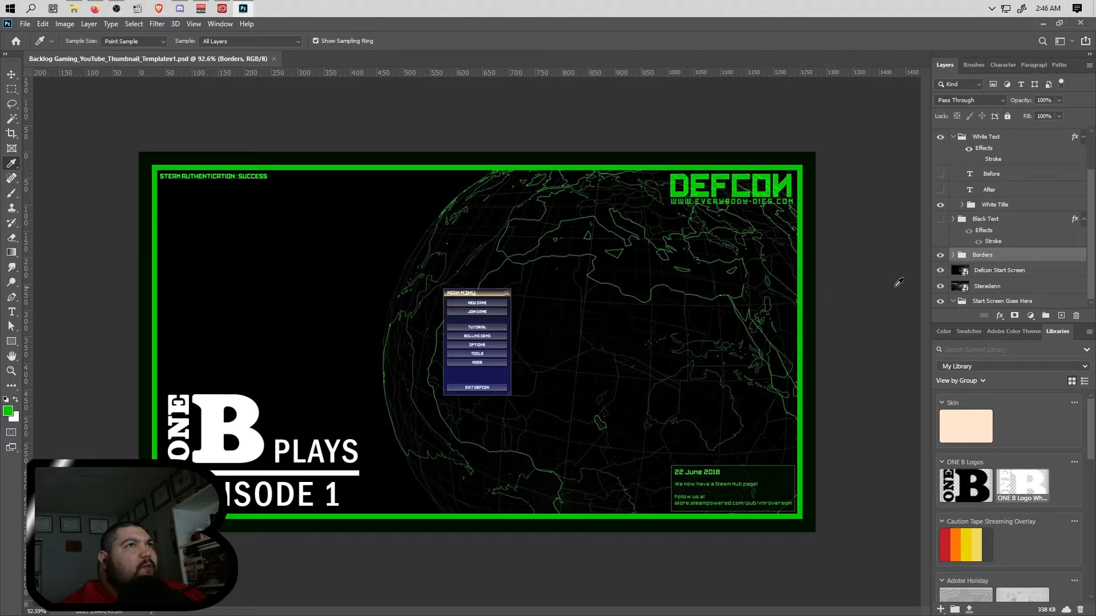
- Refill the Border Outer layer's pixels with the recently used dark green swatch
click(952, 255)
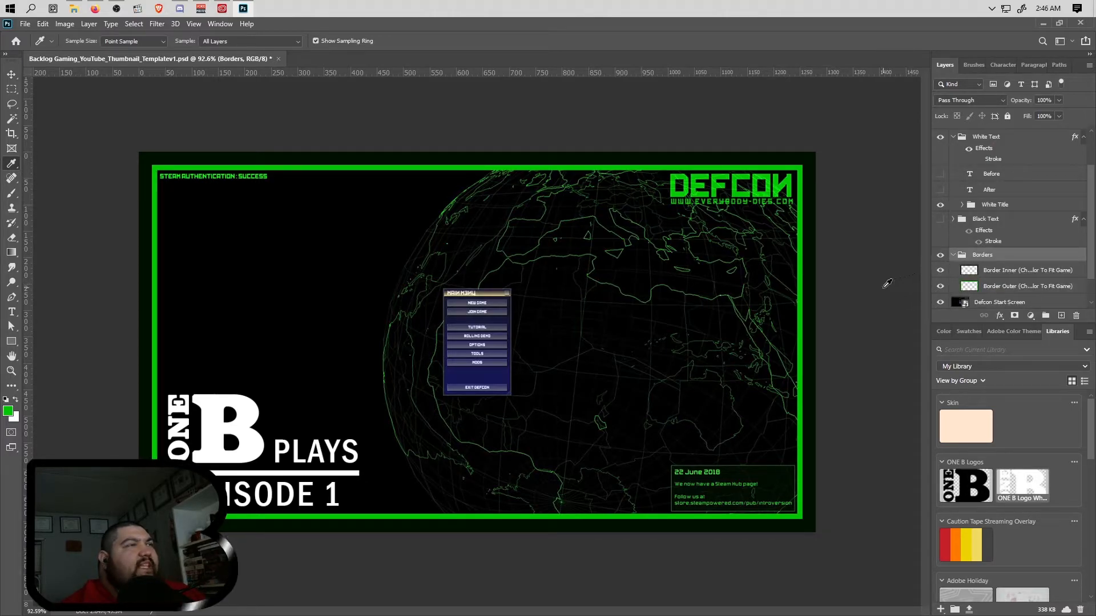
scroll(805, 206, up, 5)
scroll(797, 197, down, 3)
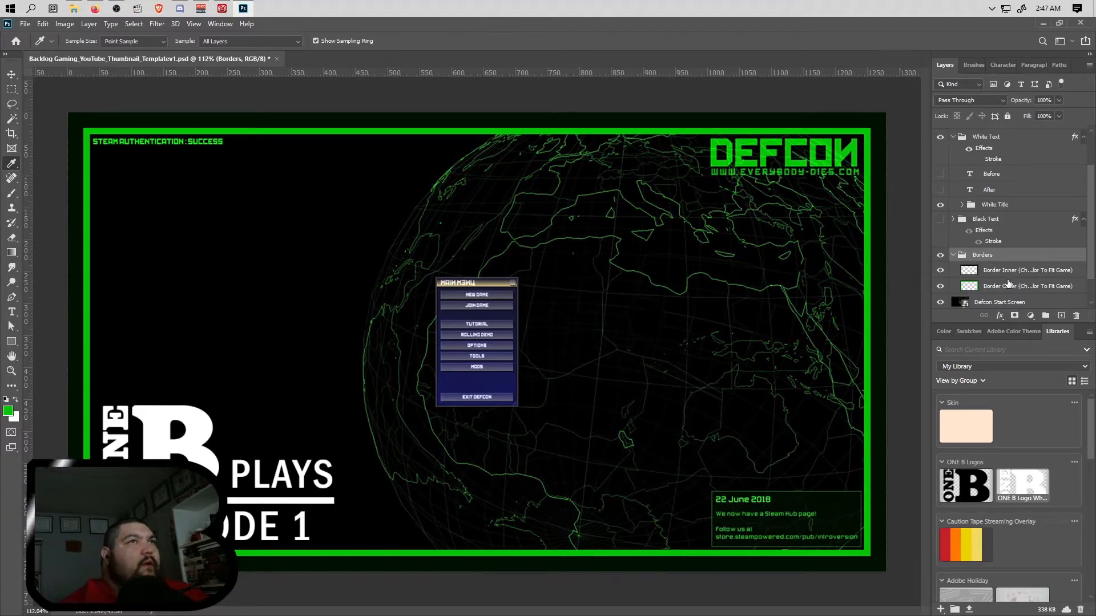
click(969, 286)
click(970, 276)
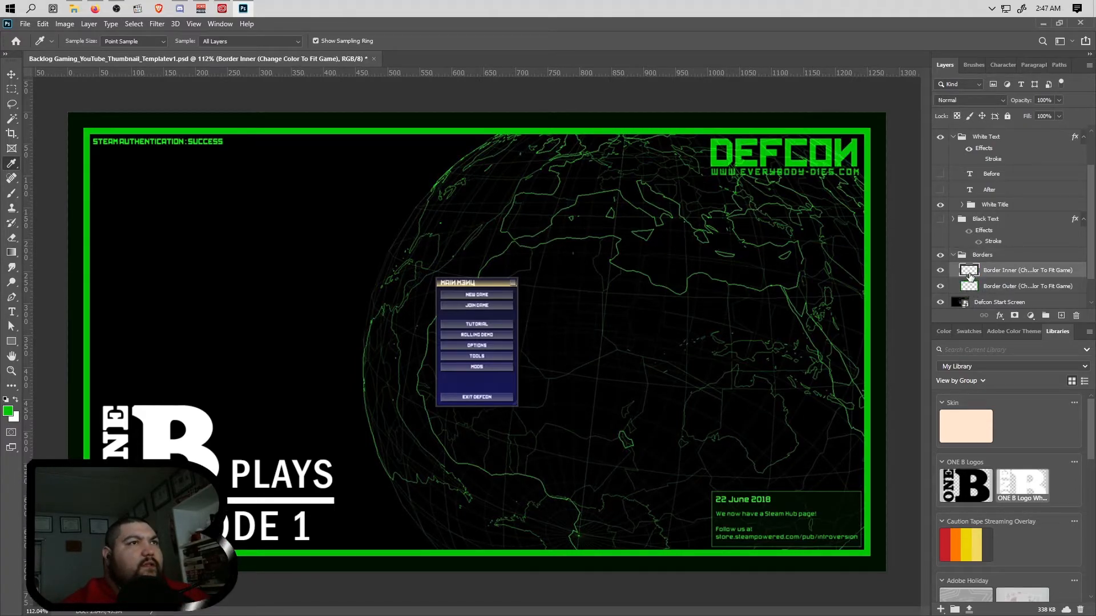
click(963, 331)
click(978, 286)
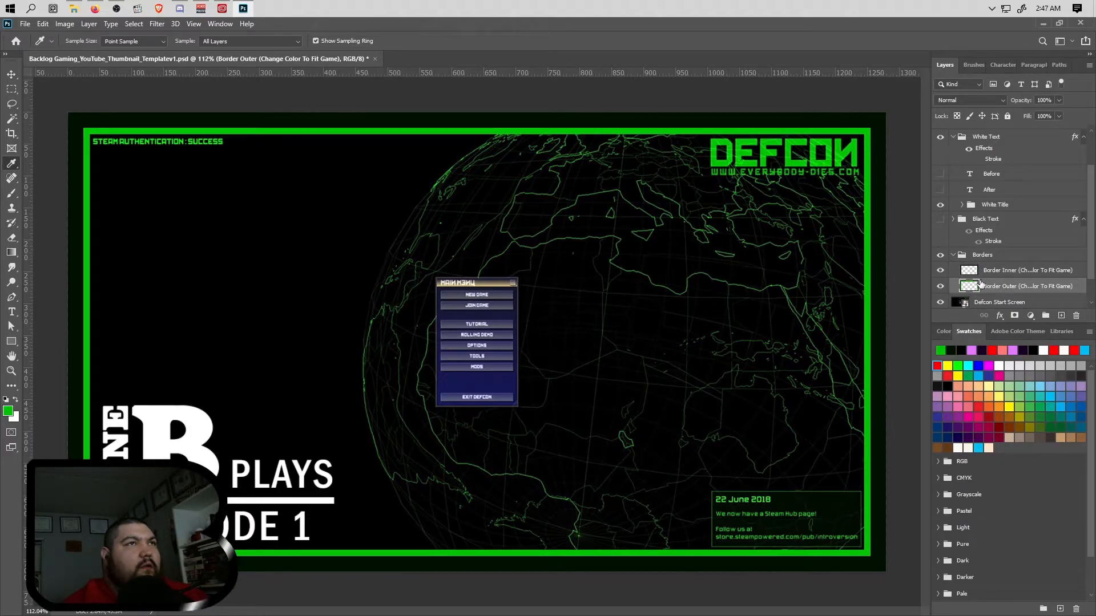
ctrl+click(980, 284)
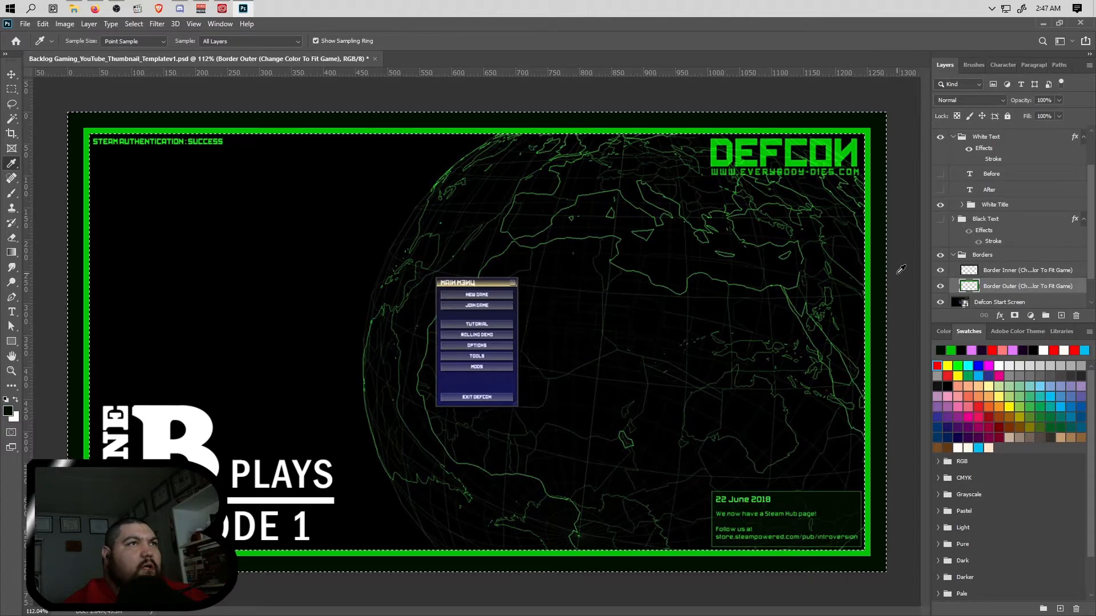
key(alt+BackSpace)
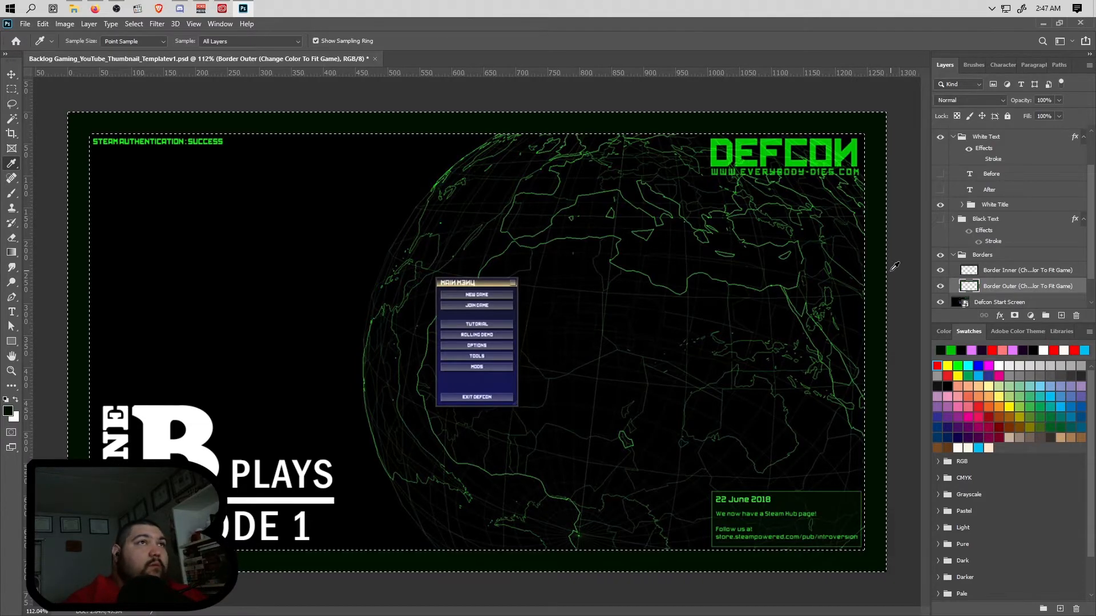
- Fill the Border Inner layer's ring with the recently used bright green and clear the selection
click(1002, 272)
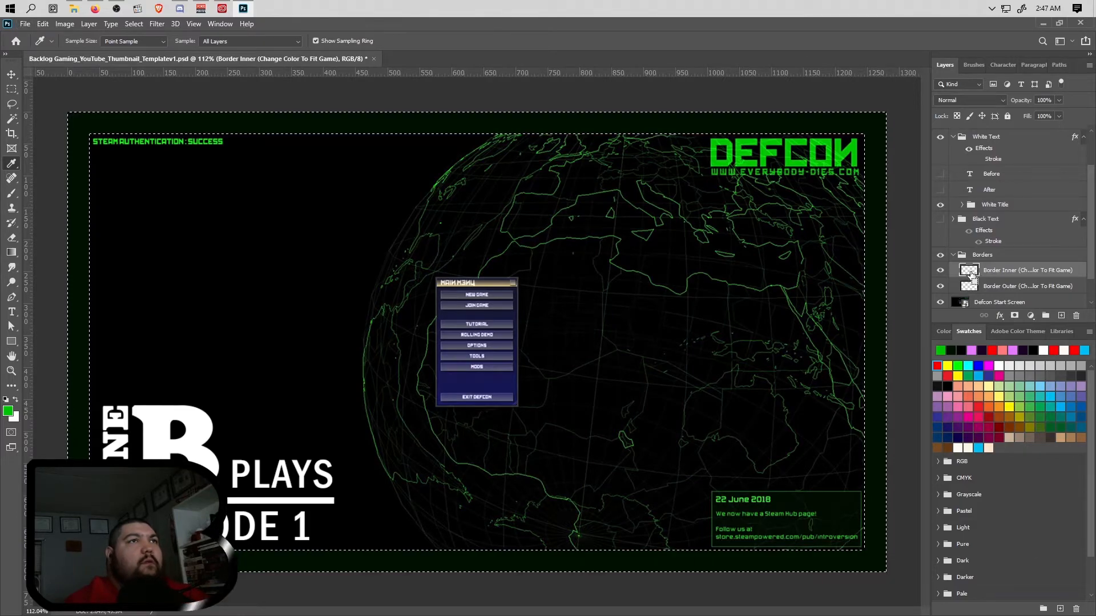
ctrl+click(973, 275)
key(alt+BackSpace)
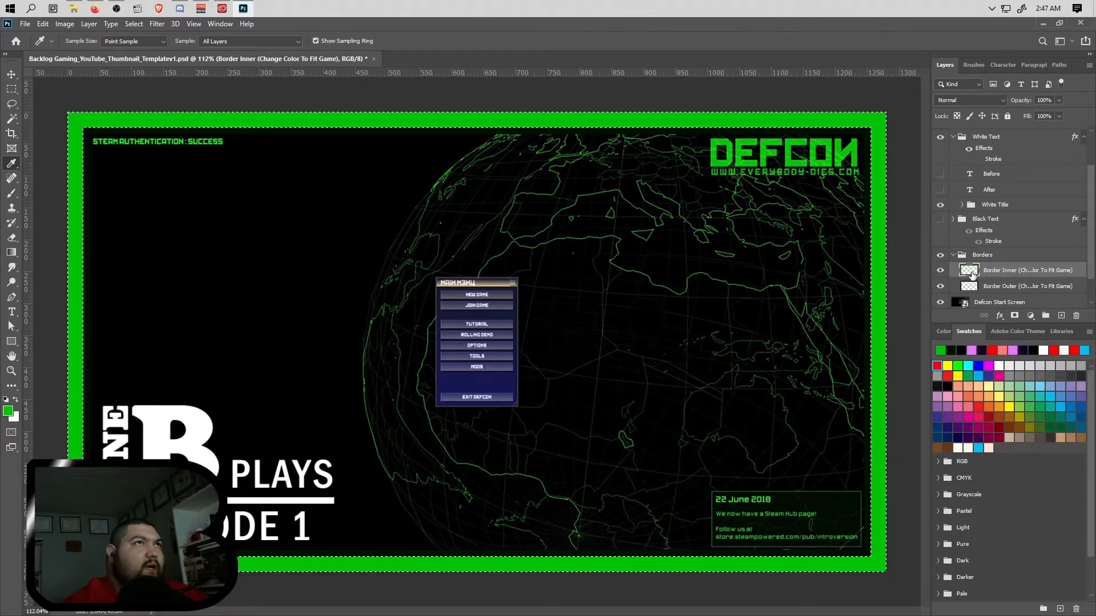
key(ctrl+d)
scroll(609, 287, down, 2)
scroll(609, 287, up, 1)
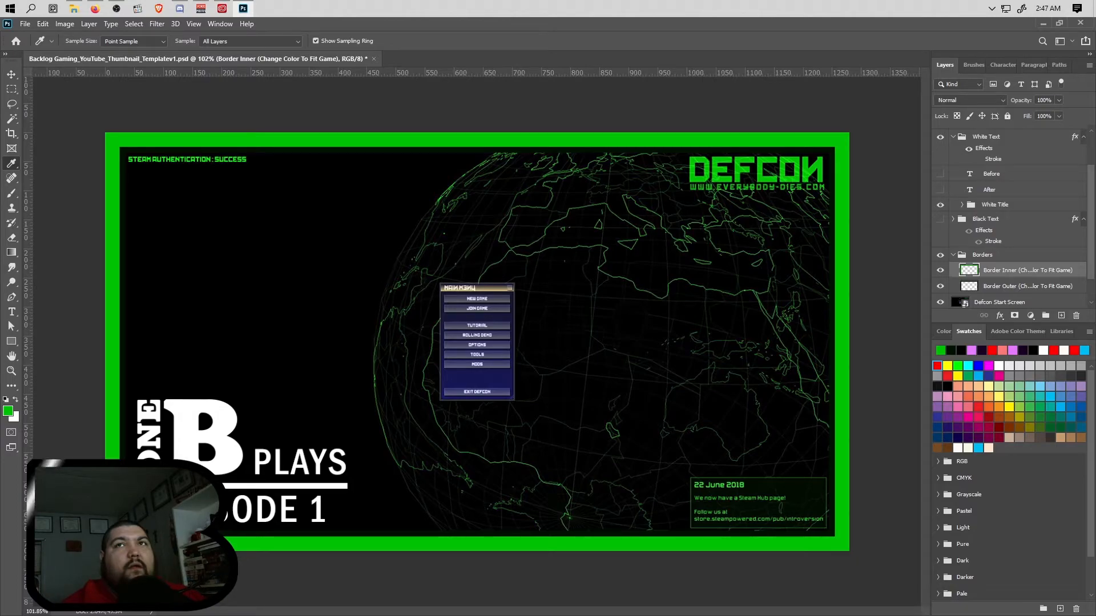
- Save the document with its swapped border colors
click(25, 24)
click(25, 24)
- Start a PNG export, create a folder named Defcon inside the Backlog Gaming folder, and cancel the export
click(26, 24)
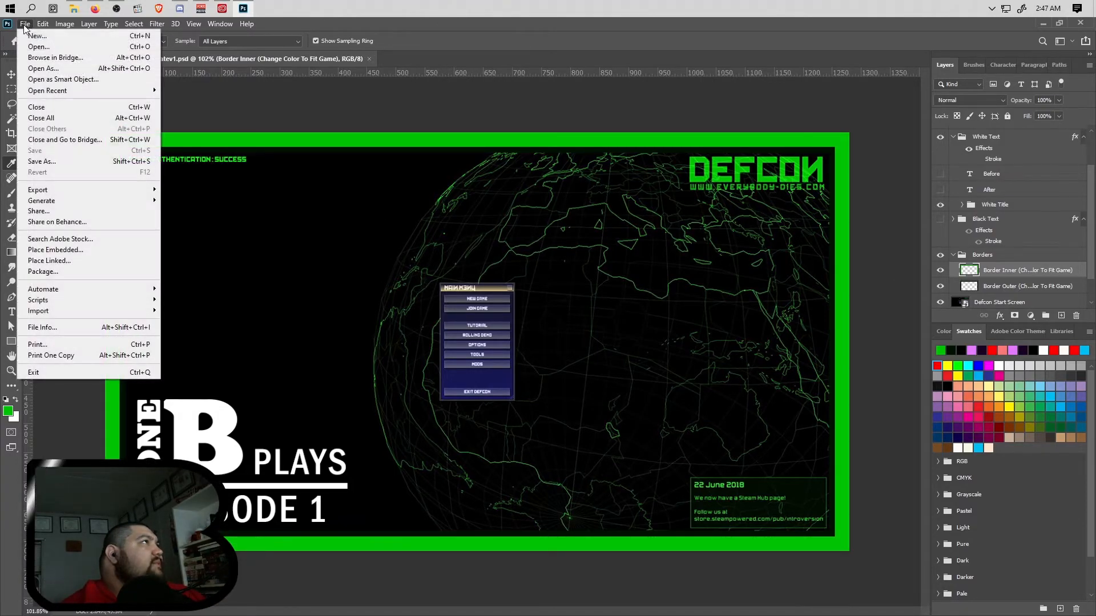
mouse_move(86, 190)
click(208, 189)
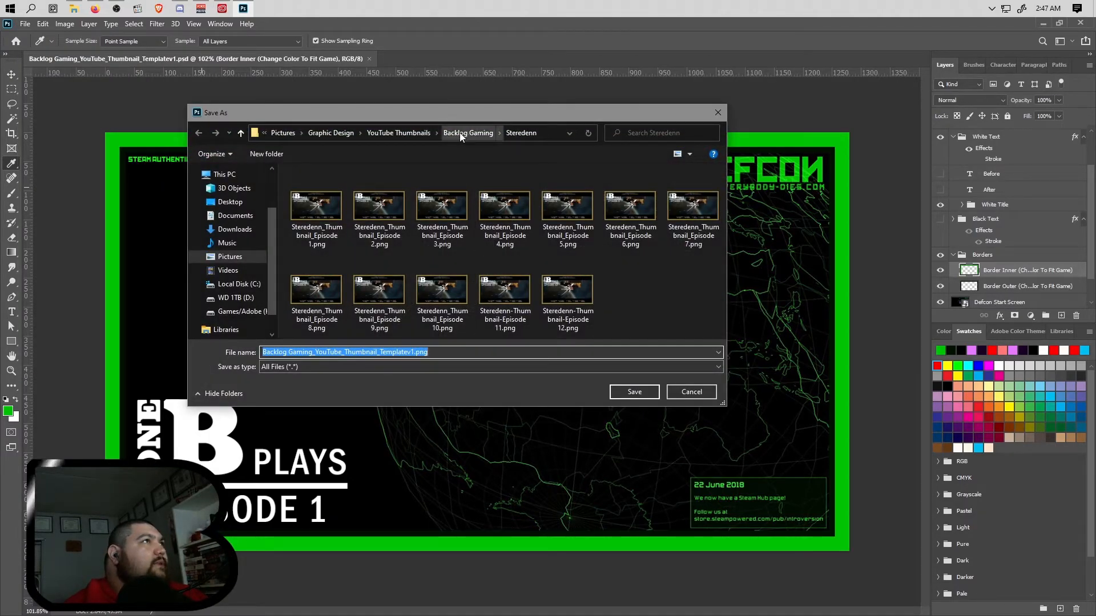
click(457, 133)
click(267, 154)
text(Defcon)
key(Return)
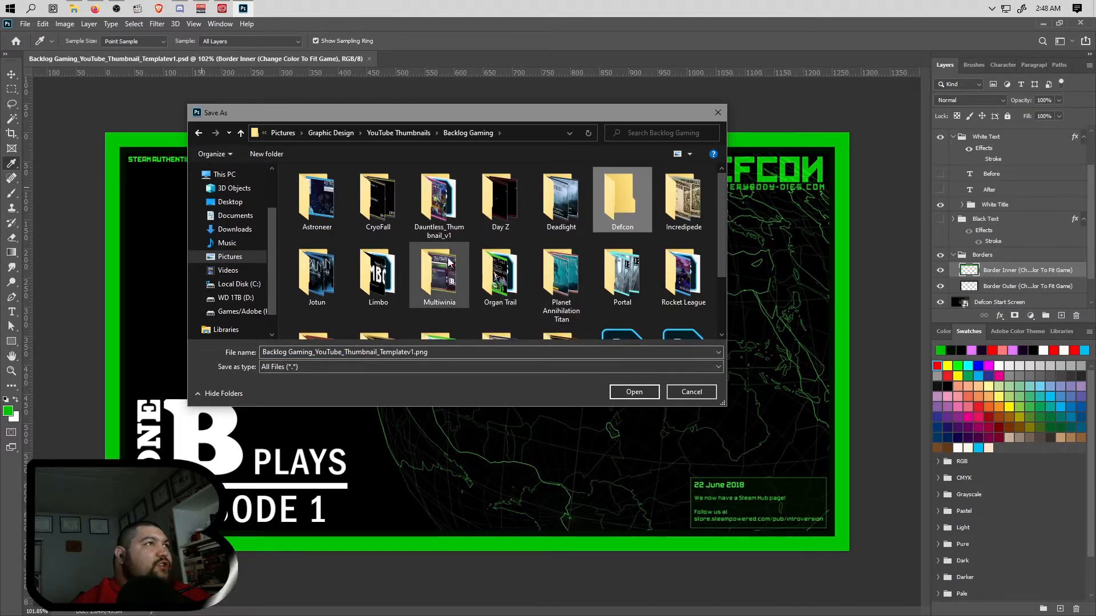
click(692, 391)
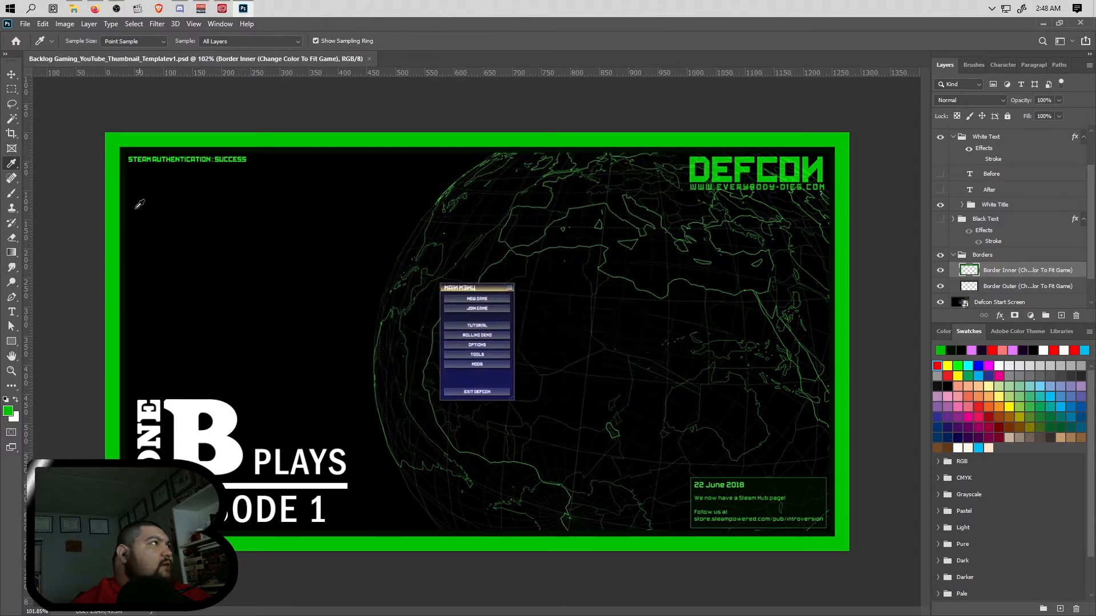
- Replace the EPISODE 1 text below the title's underscore with "Tutorial"
key(t)
click(280, 506)
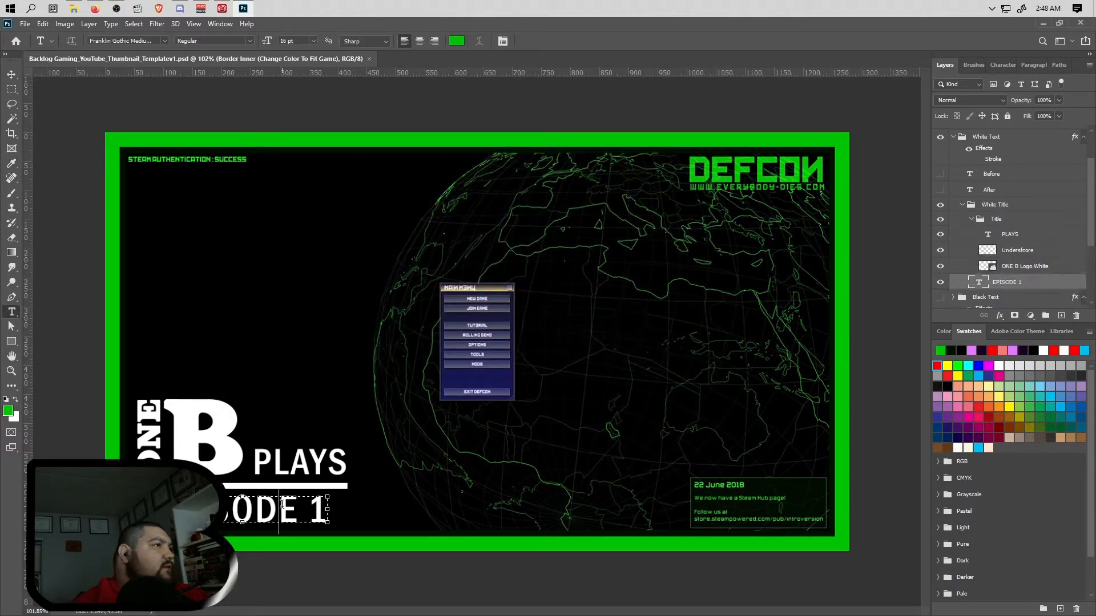
key(ctrl+a)
key(BackSpace)
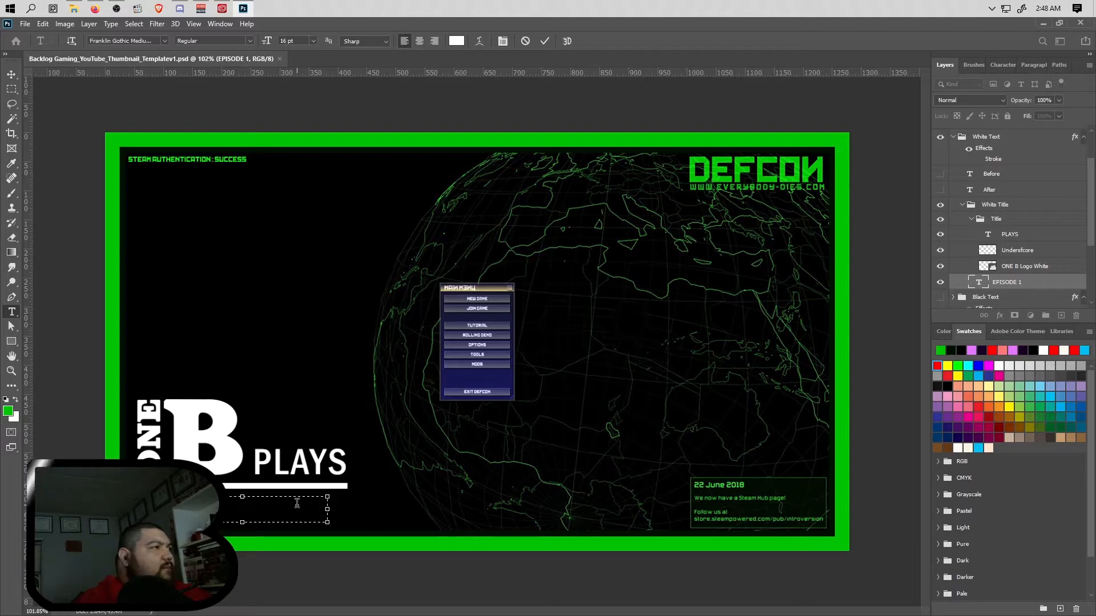
text(Tutorial)
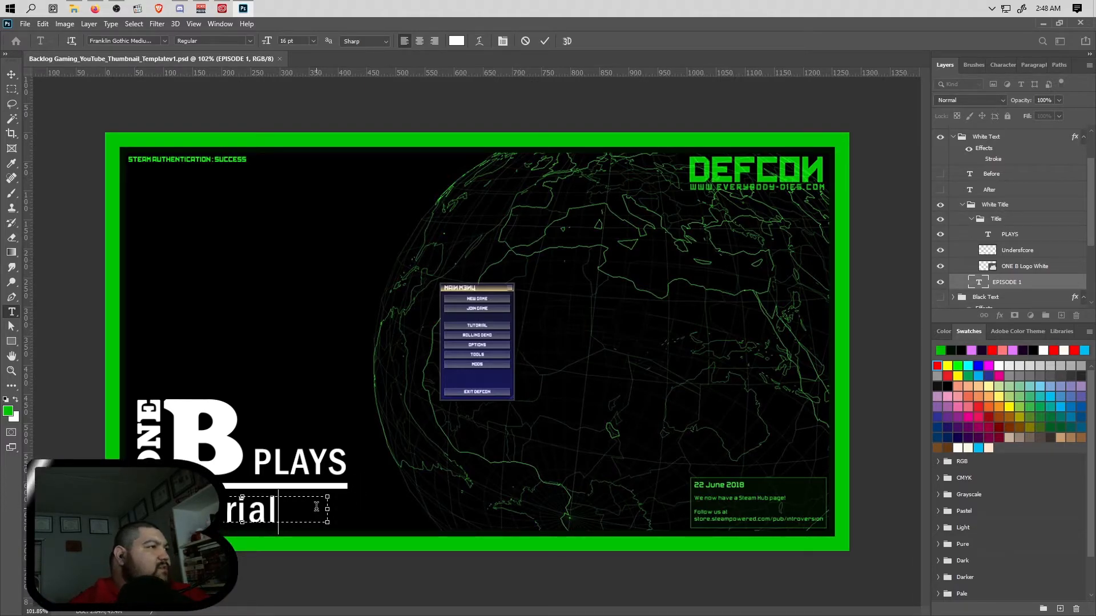
- Retype the line below the title in capitals as "TUTORIAL" and commit the text
key(BackSpace)
key(BackSpace)
key(BackSpace)
key(BackSpace)
key(BackSpace)
key(BackSpace)
key(BackSpace)
key(BackSpace)
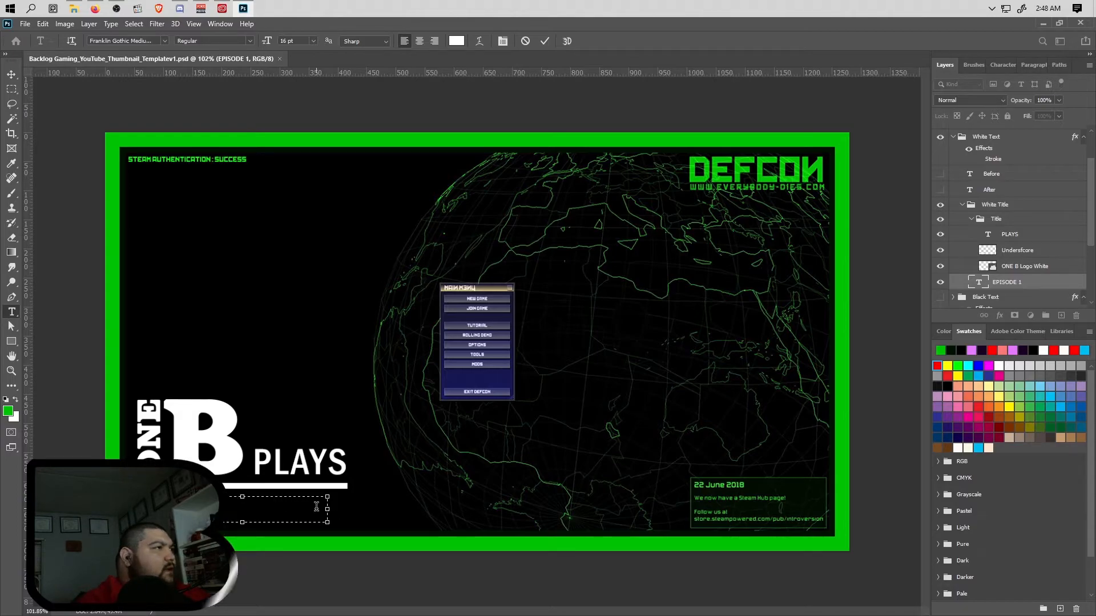
text(TUTORIAL)
drag(328, 508, 342, 526)
scroll(292, 496, up, 8)
scroll(342, 526, down, 7)
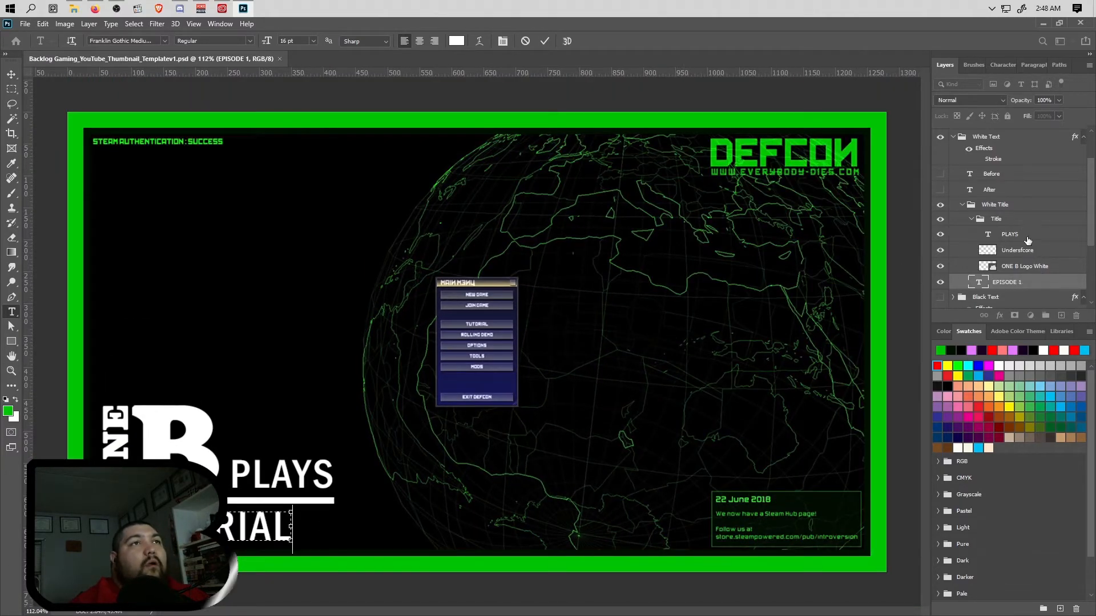
click(1016, 267)
- Select the TUTORIAL and Underscore layers together and center the text horizontally on the underscore
click(1015, 283)
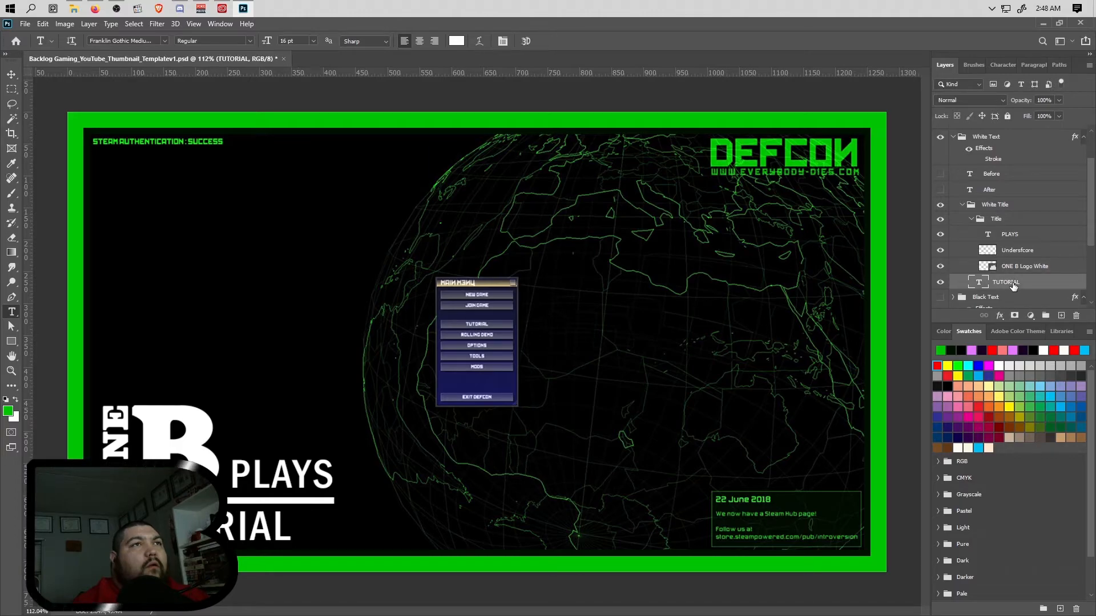
click(12, 76)
ctrl+click(1017, 252)
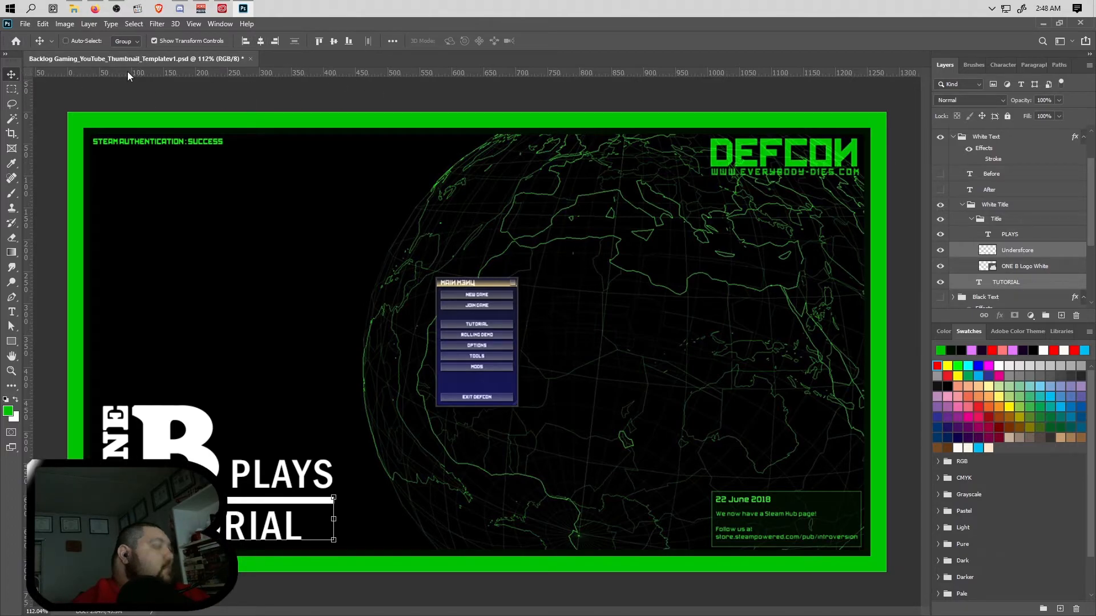
- Start a quick PNG export of the thumbnail and choose the Defcon folder inside Backlog Gaming as its destination
click(26, 23)
mouse_move(121, 190)
click(217, 191)
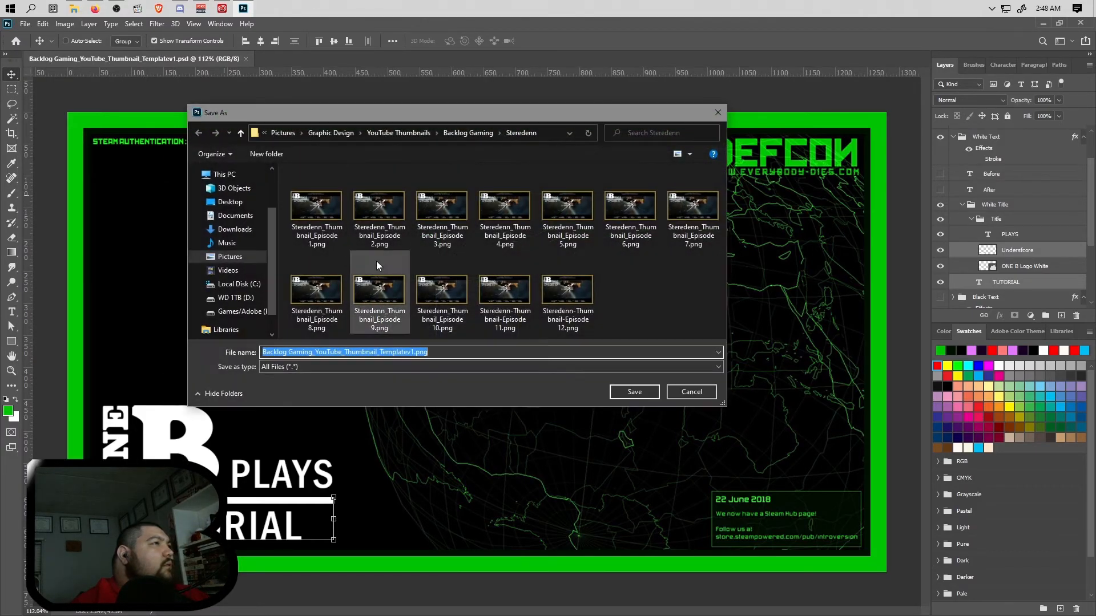
click(470, 135)
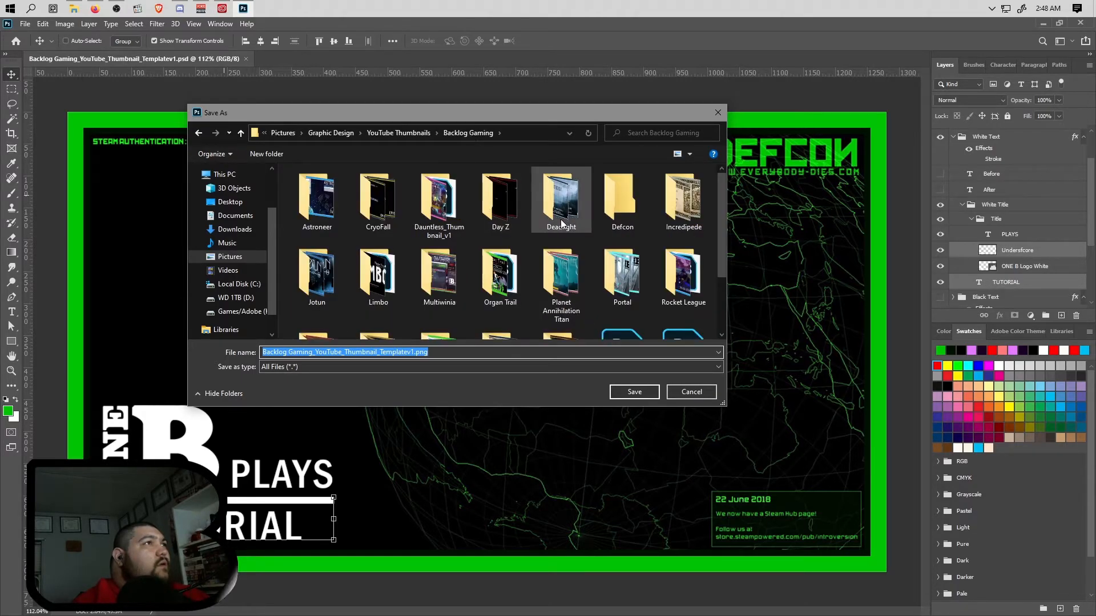
double_click(621, 202)
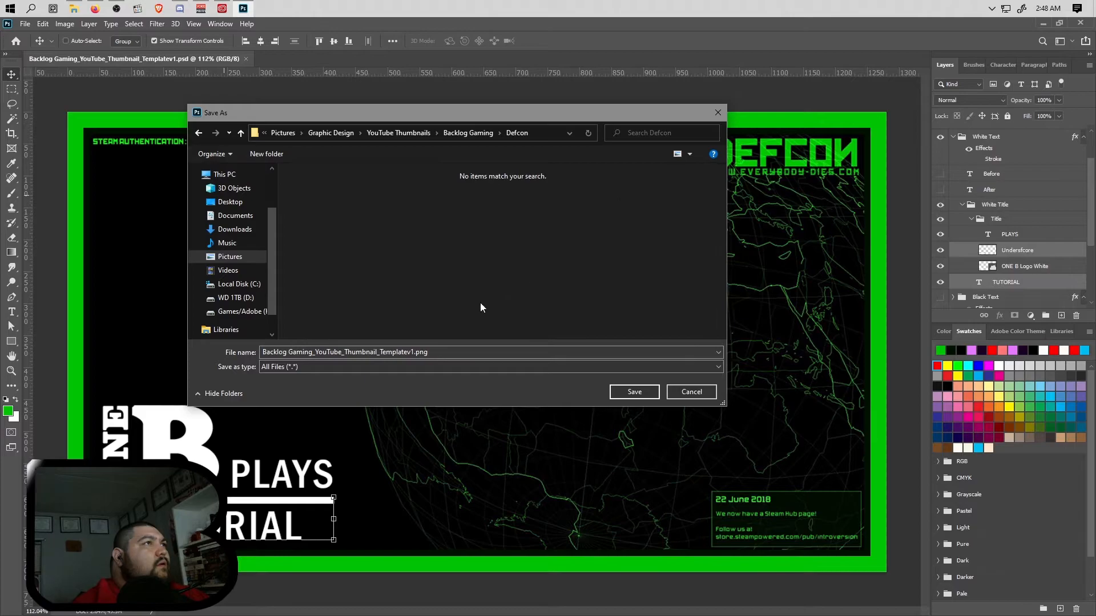
- Name the exported file Defcon-Thumbnail-Tutorial.png and save it in the Defcon folder
click(415, 351)
click(415, 352)
drag(415, 352, 215, 366)
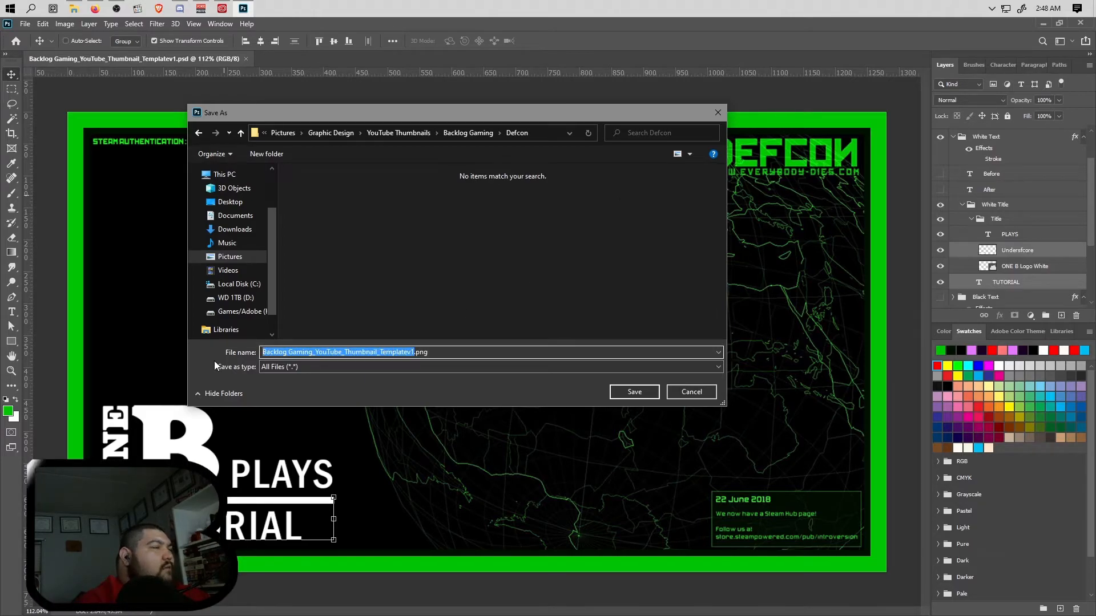
text(Defcon-Thumbnail)
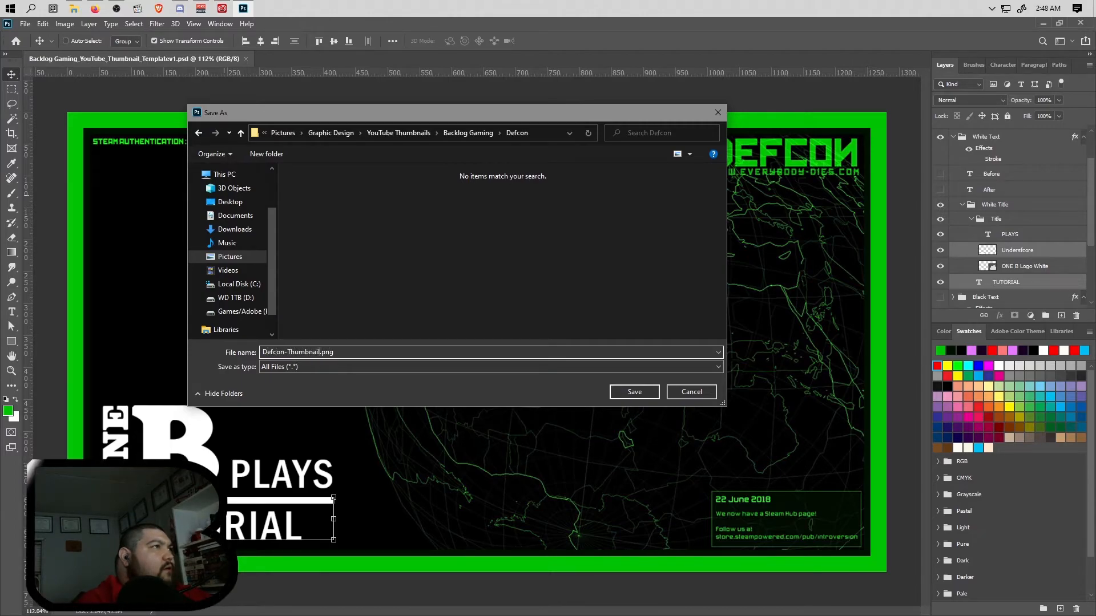
text(-)
key(BackSpace)
key(BackSpace)
key(BackSpace)
key(BackSpace)
key(BackSpace)
key(BackSpace)
key(BackSpace)
key(BackSpace)
text(humbnail-Tutorial)
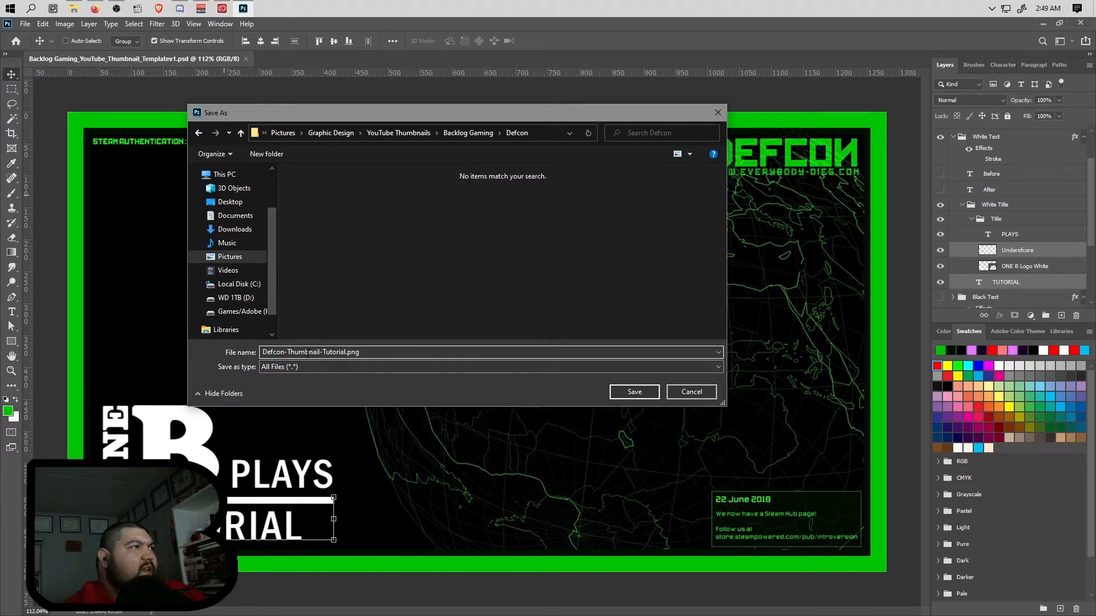
click(288, 352)
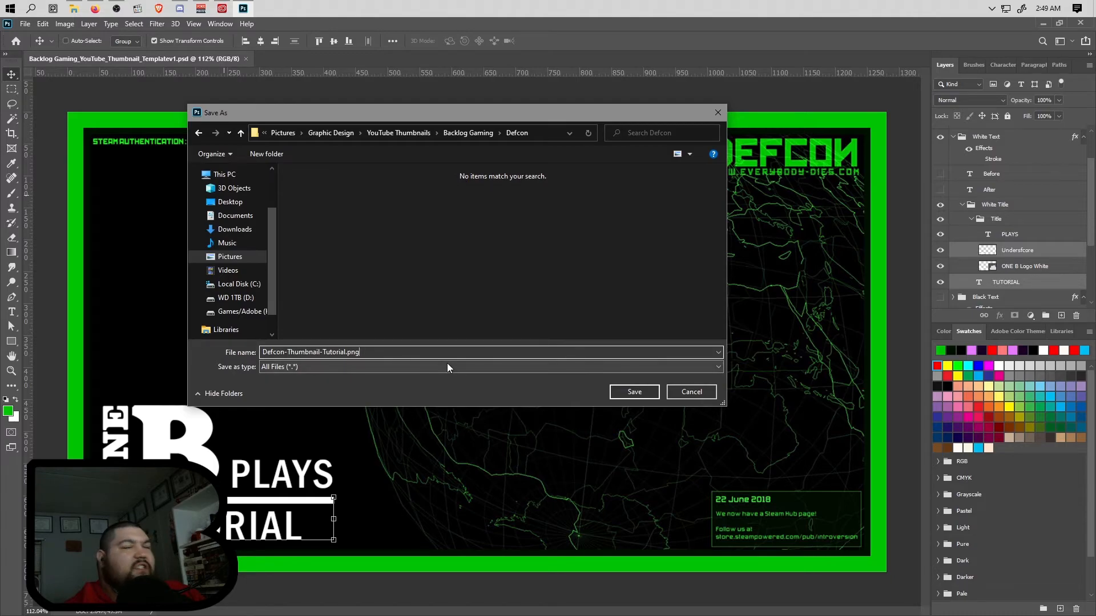
click(628, 394)
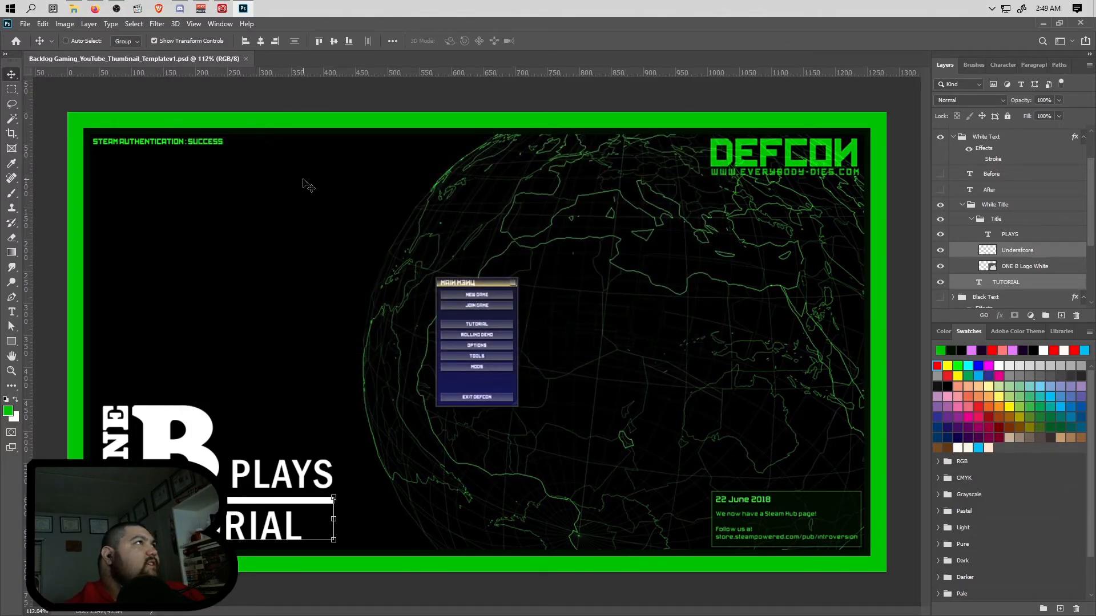
click(26, 24)
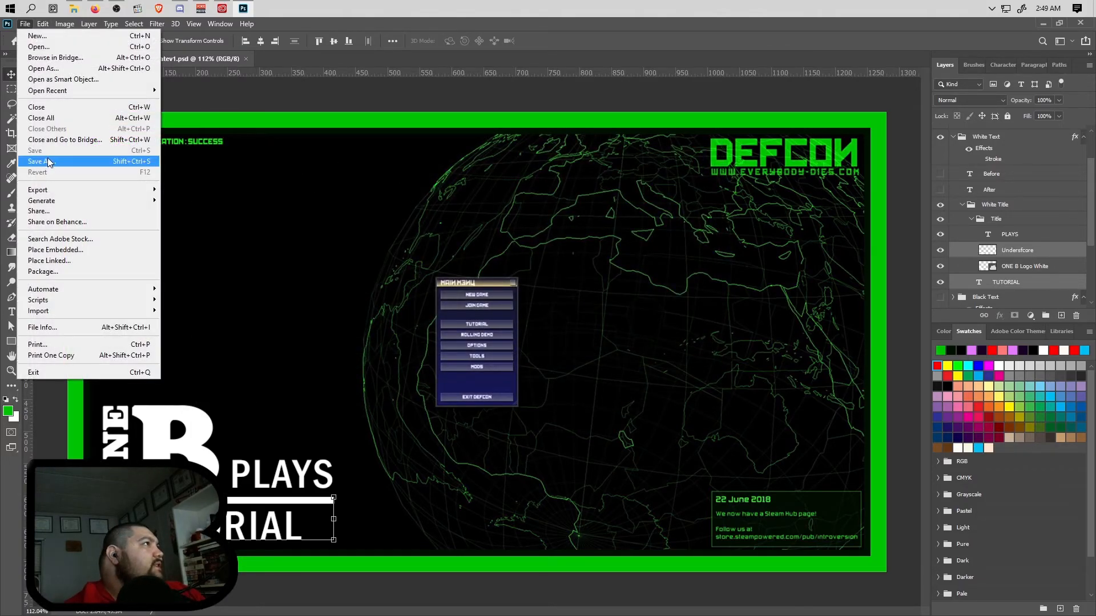
click(184, 57)
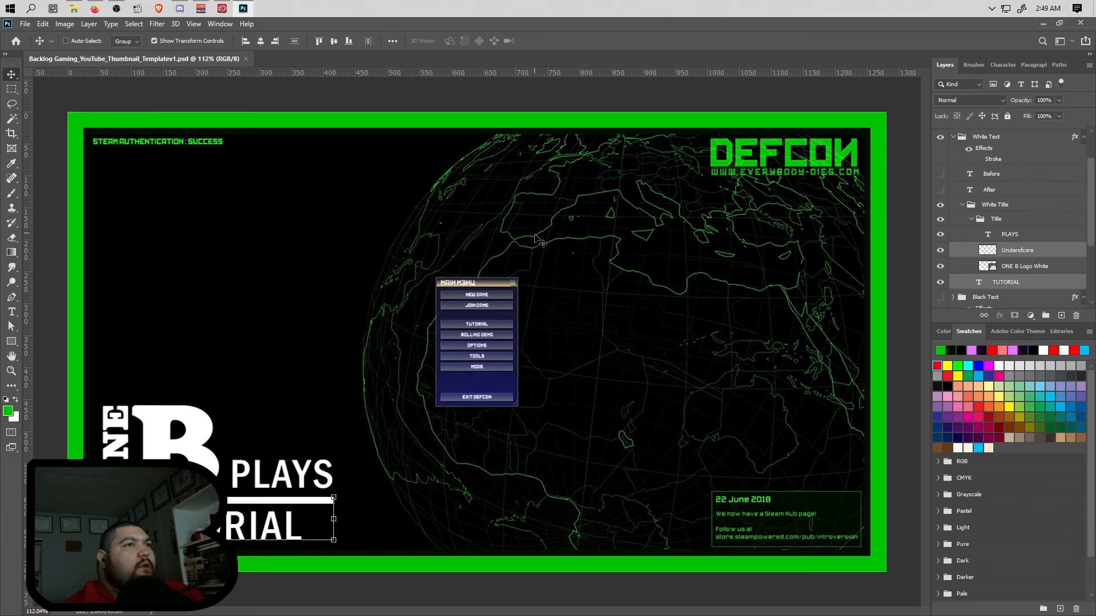
click(25, 23)
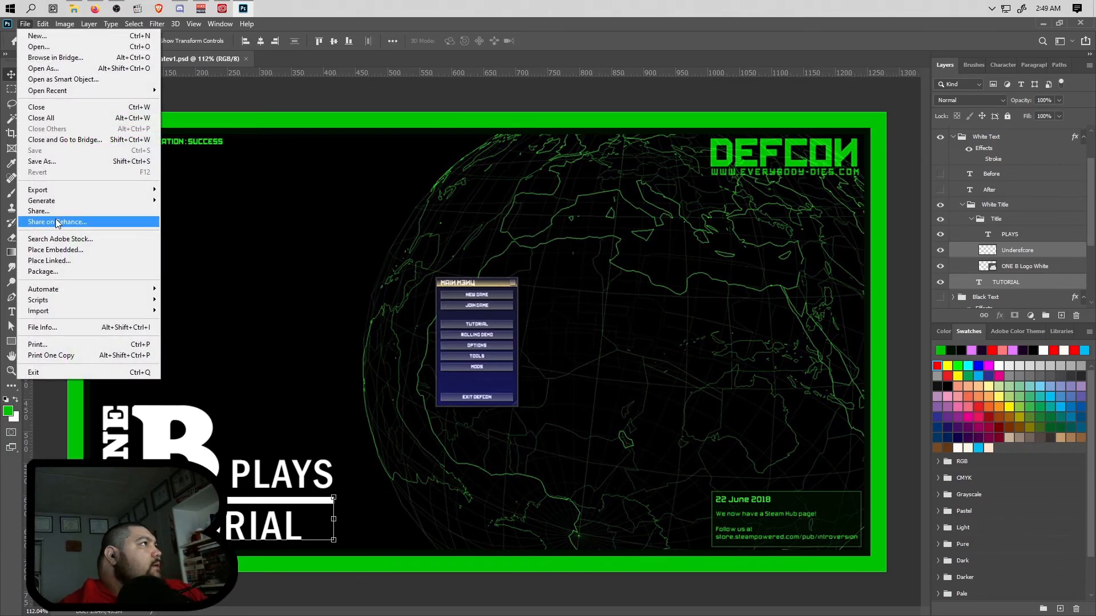
mouse_move(59, 189)
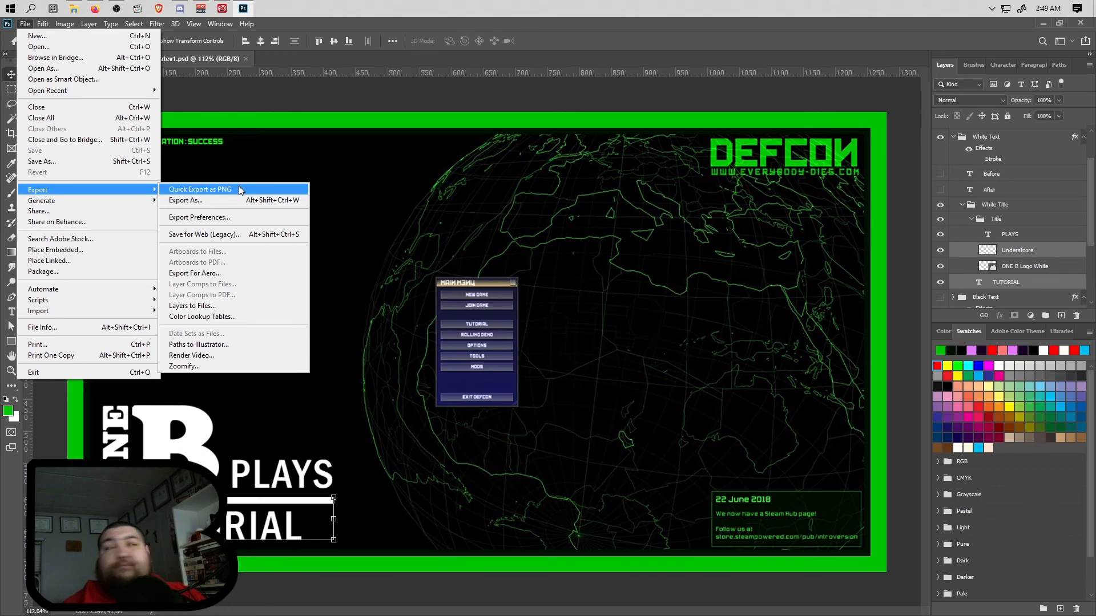
click(239, 189)
click(697, 392)
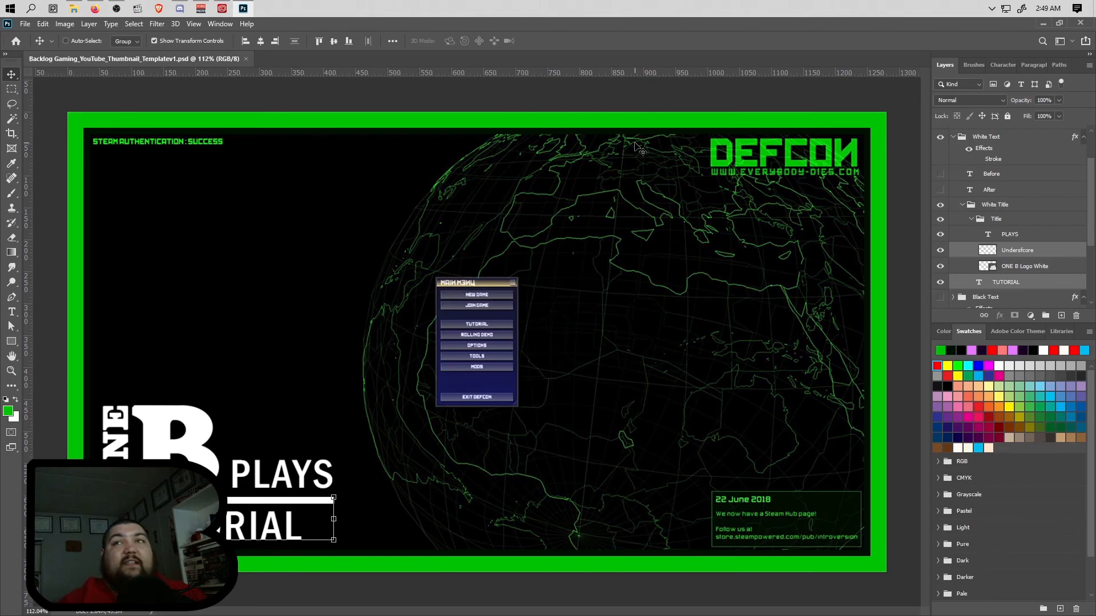